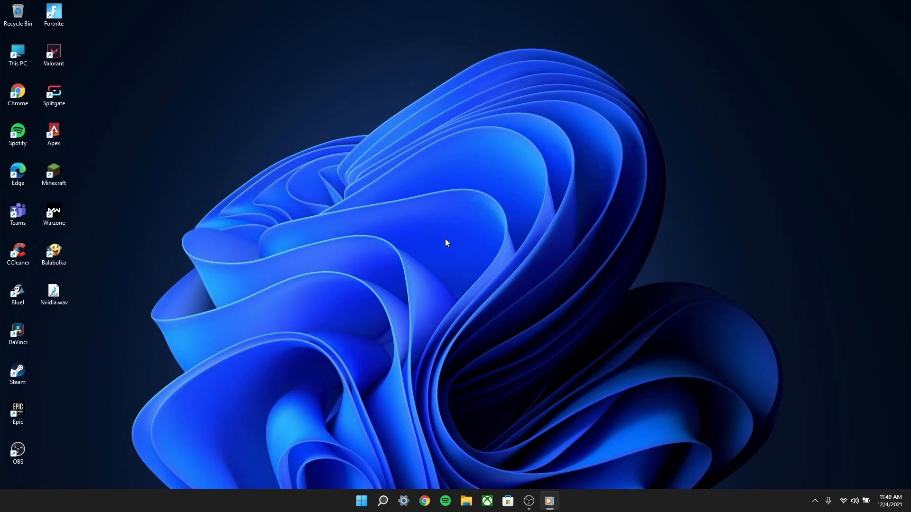
# - Open the NVIDIA Control Panel from the desktop
pyautogui.rightClick(446, 239)
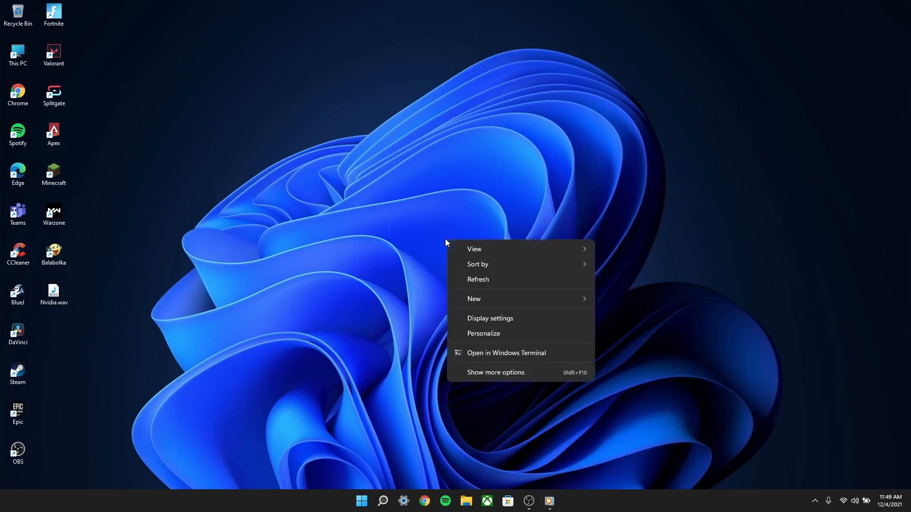
pyautogui.click(487, 370)
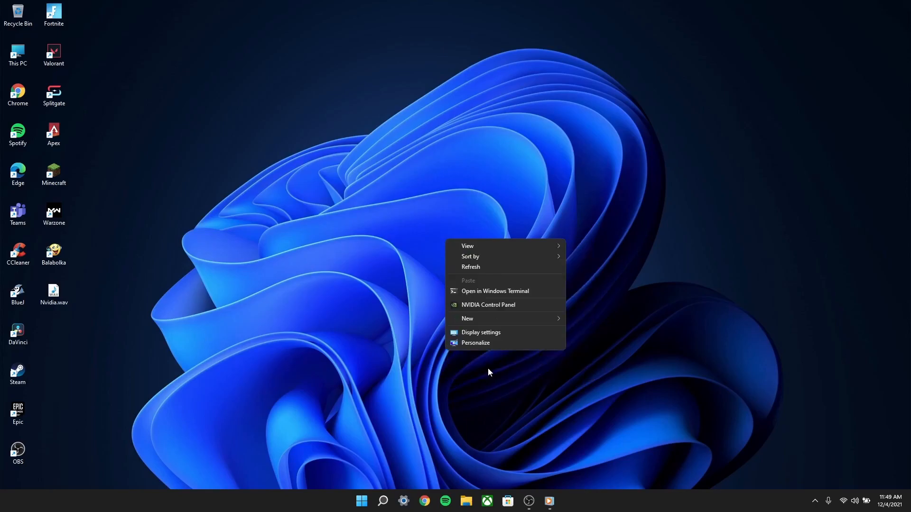
pyautogui.click(474, 306)
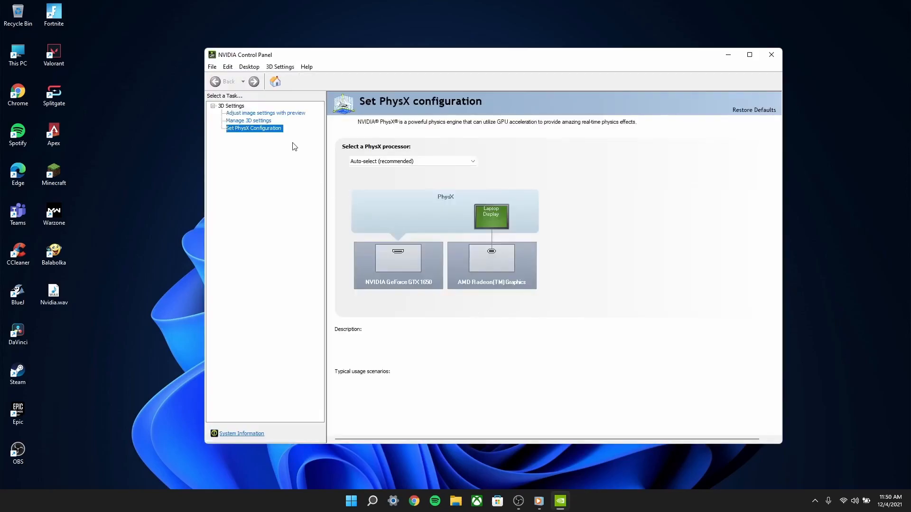
# - In the image settings with preview, set the preference slider to Performance and choose to use the advanced 3D image settings
pyautogui.click(268, 116)
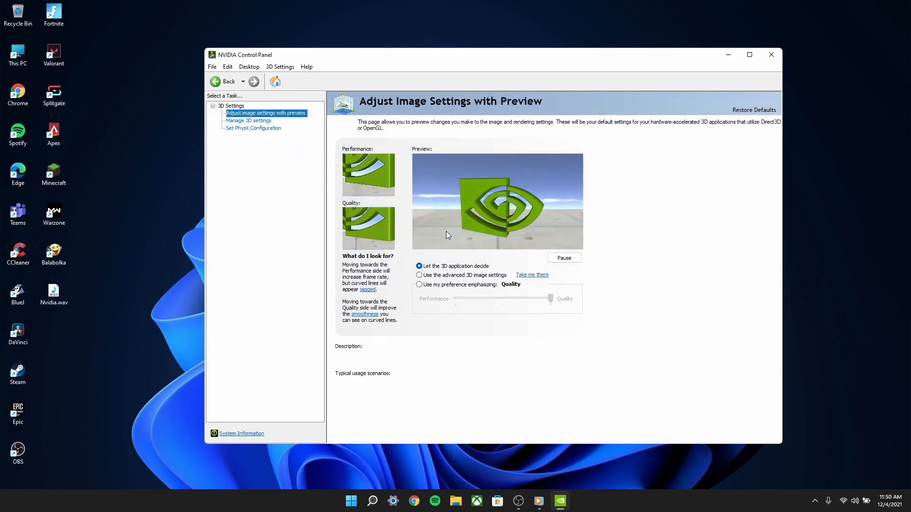
pyautogui.click(458, 286)
pyautogui.moveTo(550, 299); pyautogui.dragTo(440, 297)
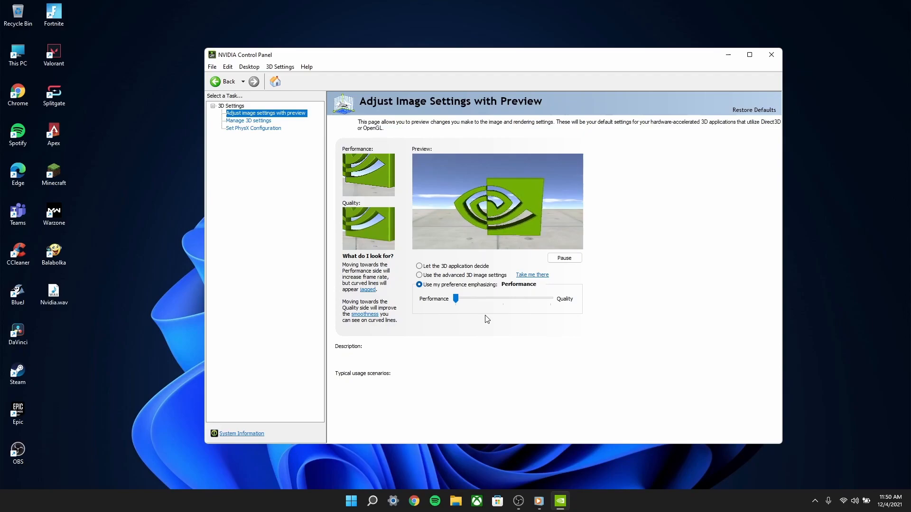
pyautogui.click(474, 277)
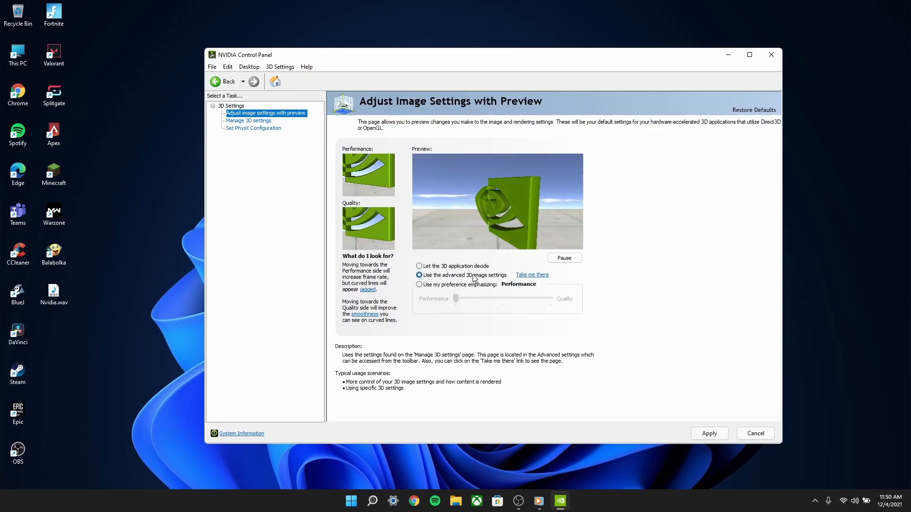
# - Go to the Manage 3D Settings page and set the preferred graphics processor to High-performance NVIDIA processor
pyautogui.click(523, 276)
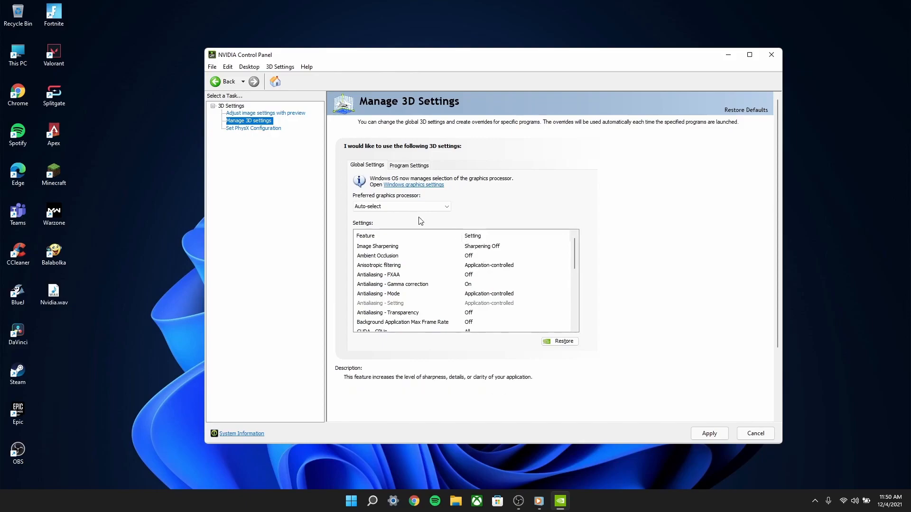
pyautogui.click(415, 205)
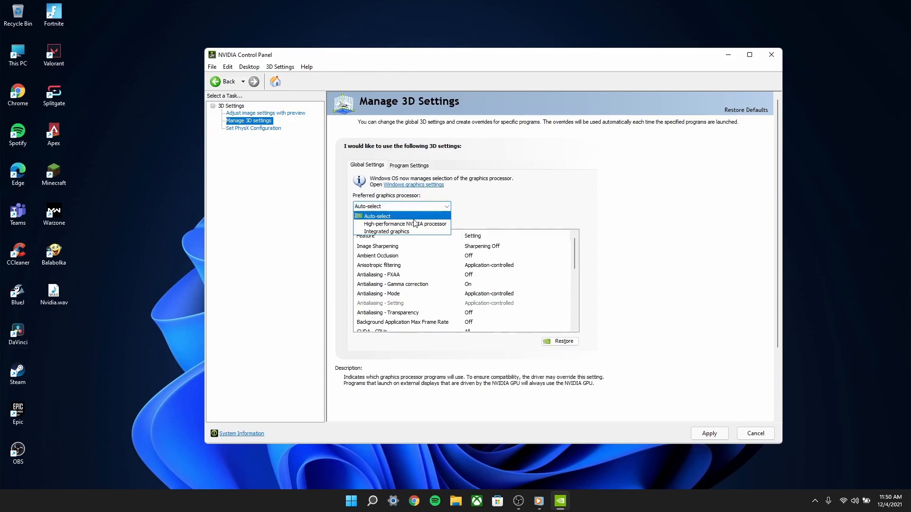
pyautogui.click(415, 224)
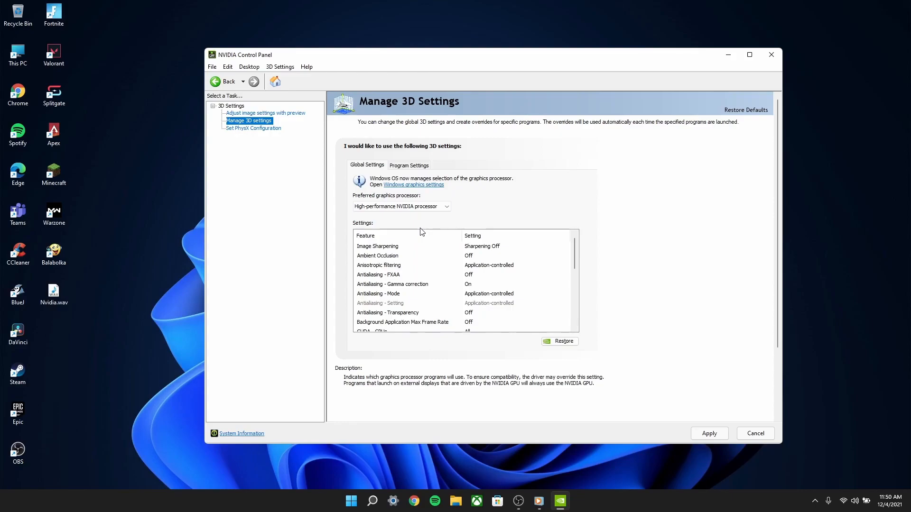
# - Set Image Sharpening and Ambient Occlusion to Off in the global 3D settings
pyautogui.click(498, 251)
pyautogui.click(498, 250)
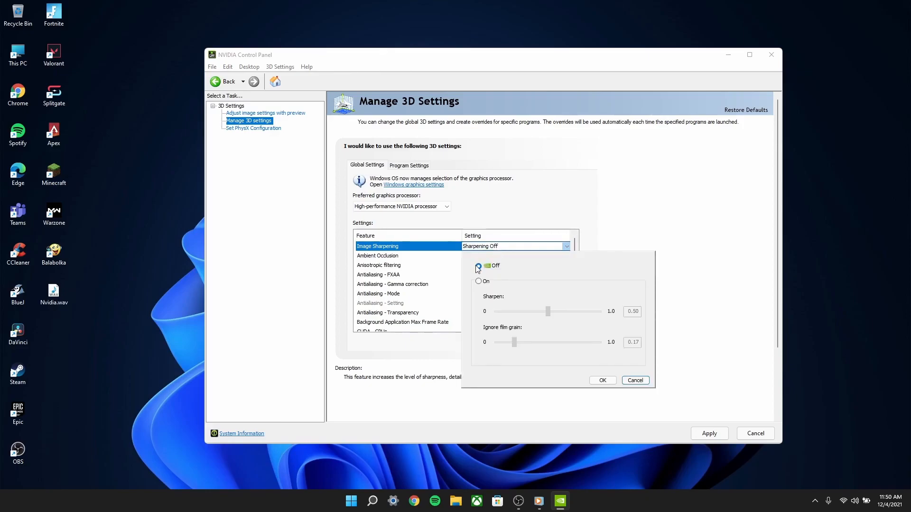
pyautogui.click(601, 380)
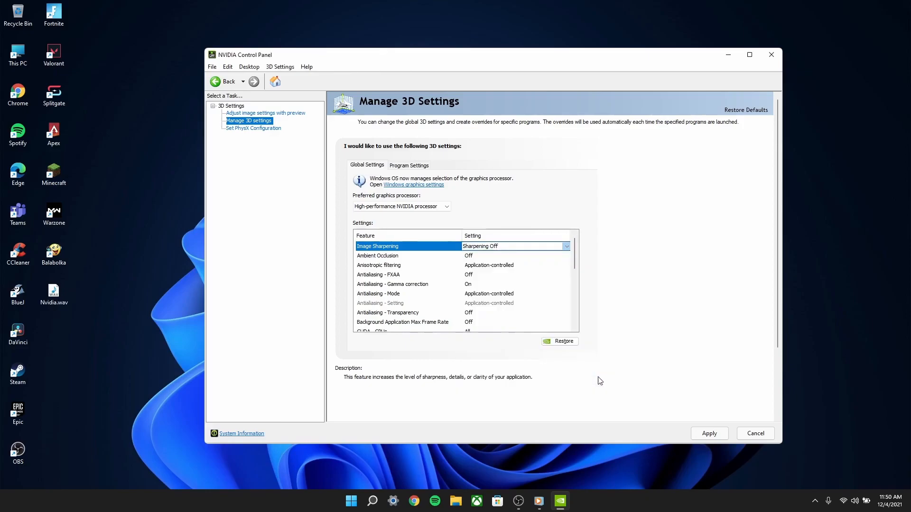
pyautogui.click(483, 256)
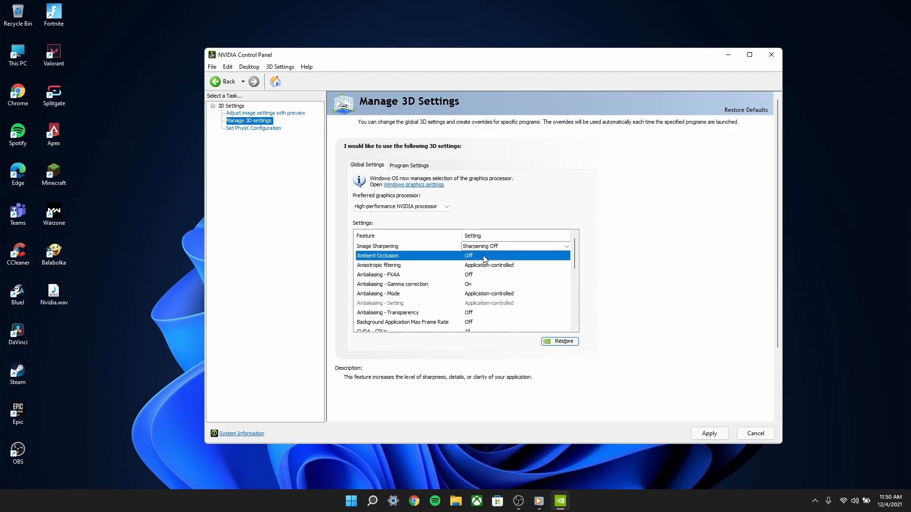
pyautogui.click(483, 255)
pyautogui.click(482, 265)
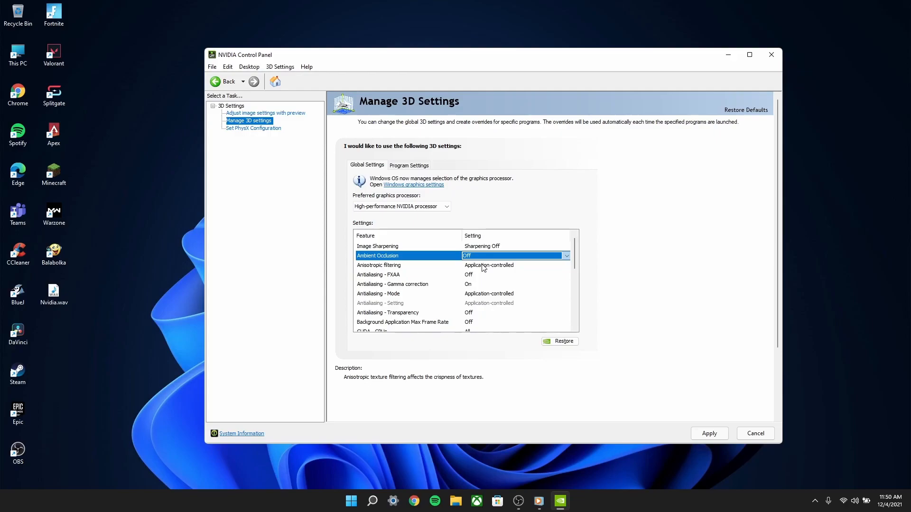
# - Set Anisotropic filtering to 16x and Antialiasing - FXAA to Off
pyautogui.click(483, 265)
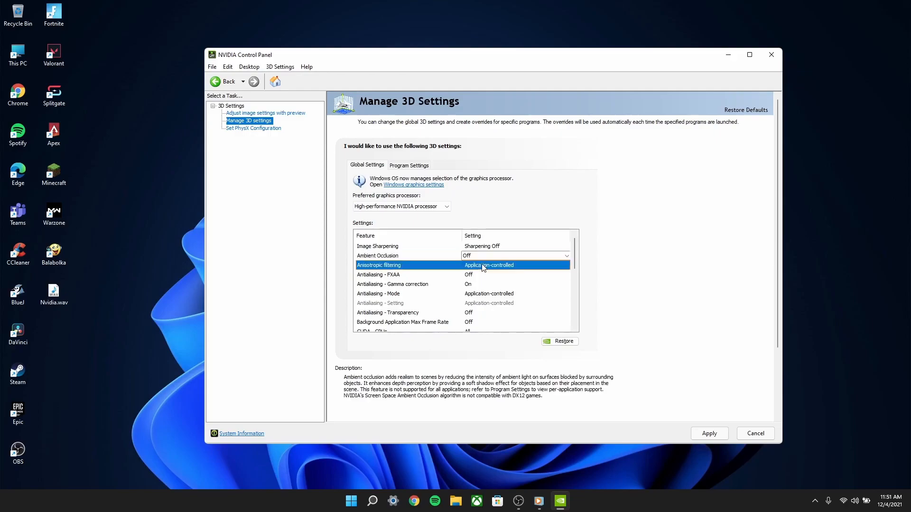
pyautogui.click(483, 265)
pyautogui.click(485, 315)
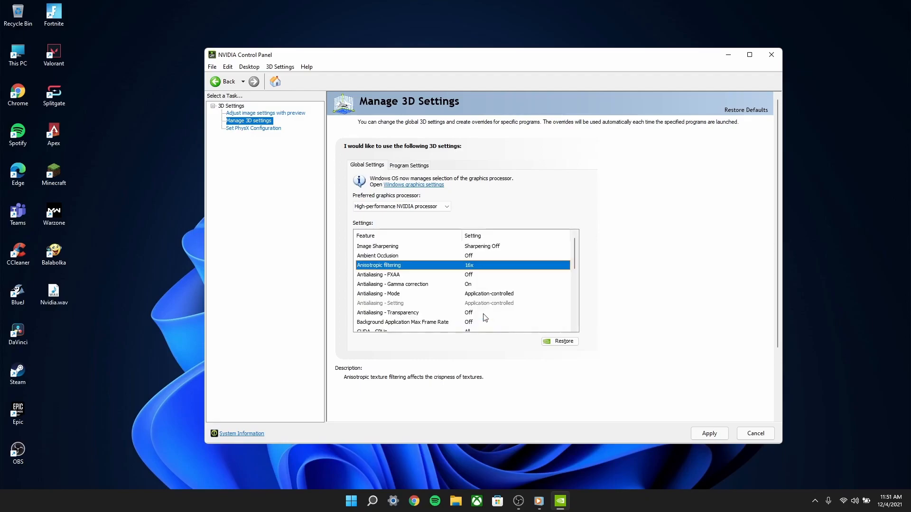
pyautogui.click(473, 279)
pyautogui.click(473, 278)
pyautogui.click(473, 284)
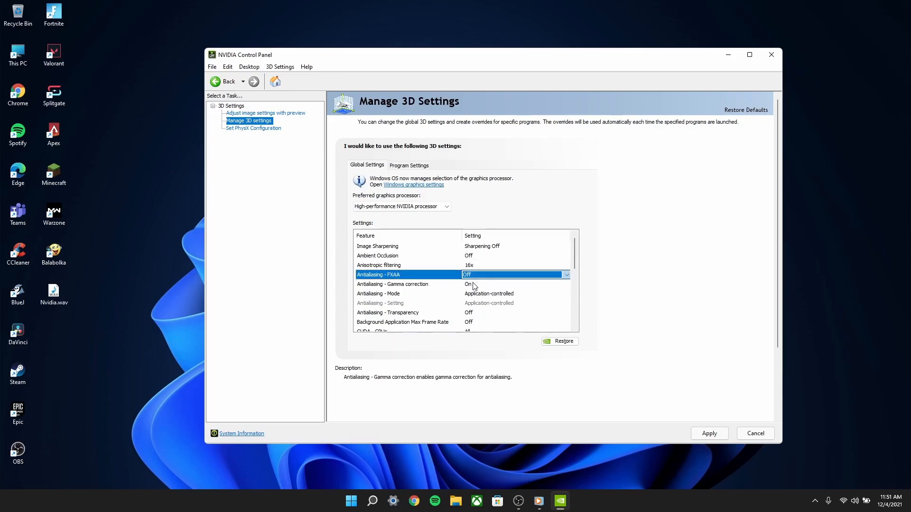
# - Set both Antialiasing - Gamma correction and Antialiasing - Mode to Off
pyautogui.click(474, 285)
pyautogui.click(474, 284)
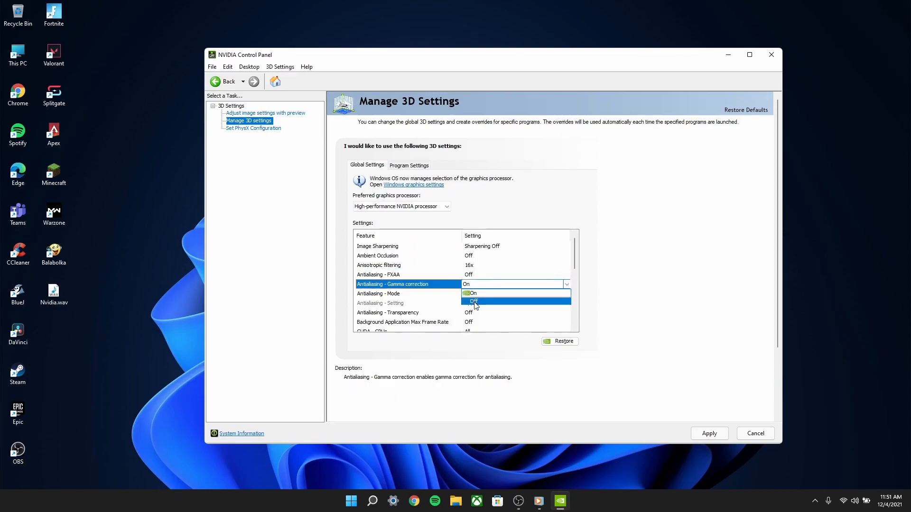
pyautogui.click(476, 305)
pyautogui.click(473, 294)
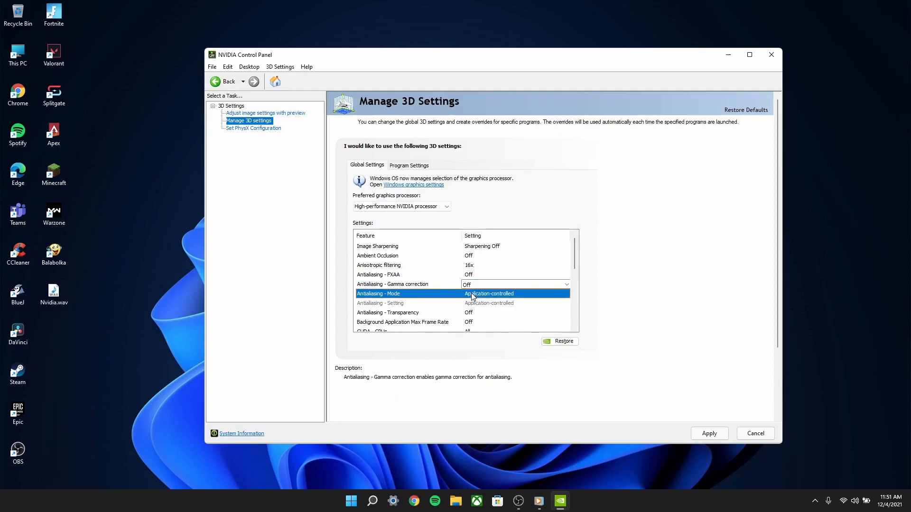
pyautogui.click(473, 295)
pyautogui.click(474, 311)
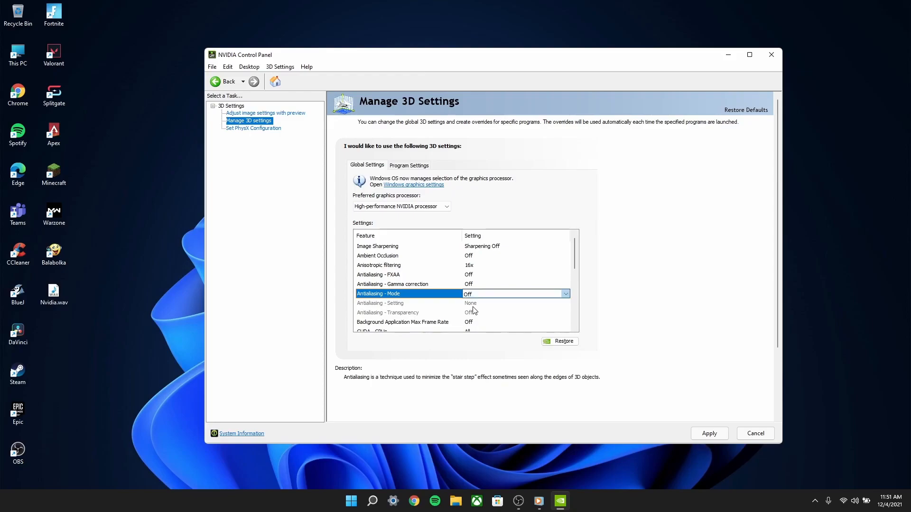
# - Set Background Application Max Frame Rate to Off and confirm the NVIDIA GeForce GTX 1650 for CUDA - GPUs
pyautogui.scroll(-2, 433, 298)
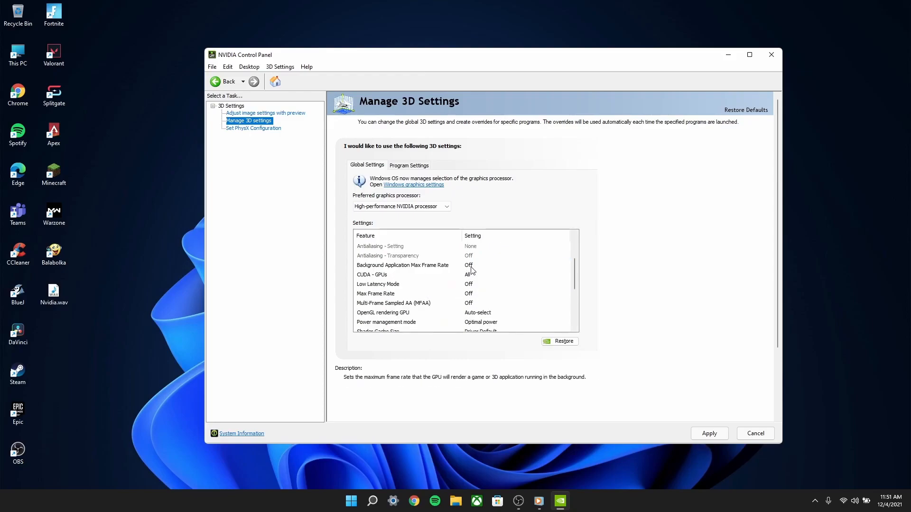
pyautogui.click(472, 267)
pyautogui.click(472, 267)
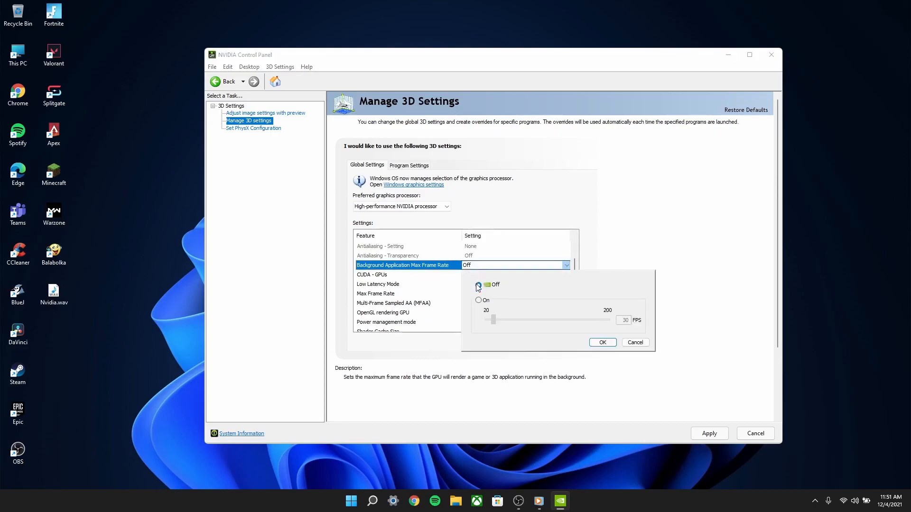
pyautogui.click(602, 342)
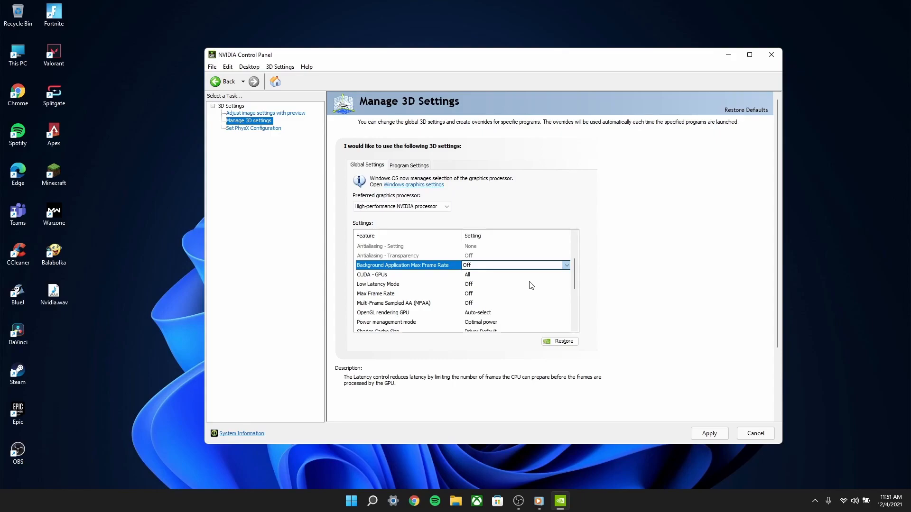
pyautogui.click(486, 275)
pyautogui.click(486, 275)
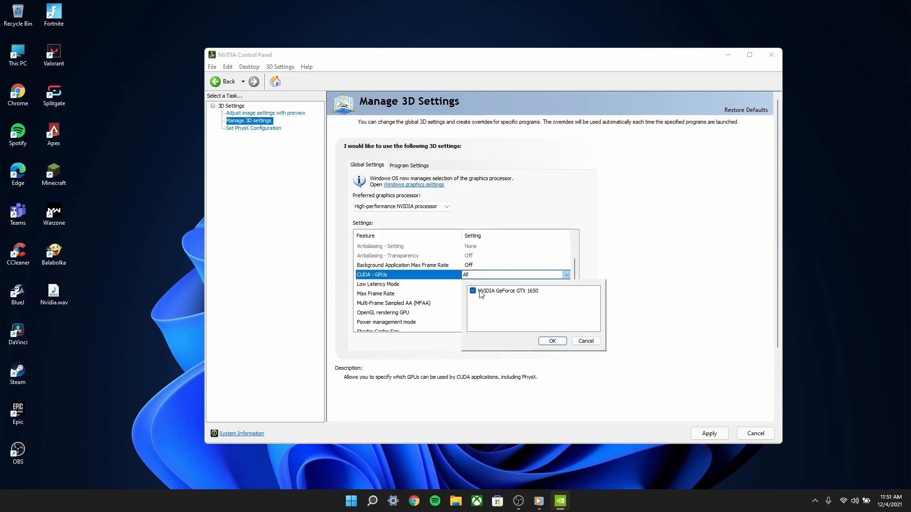
pyautogui.click(553, 341)
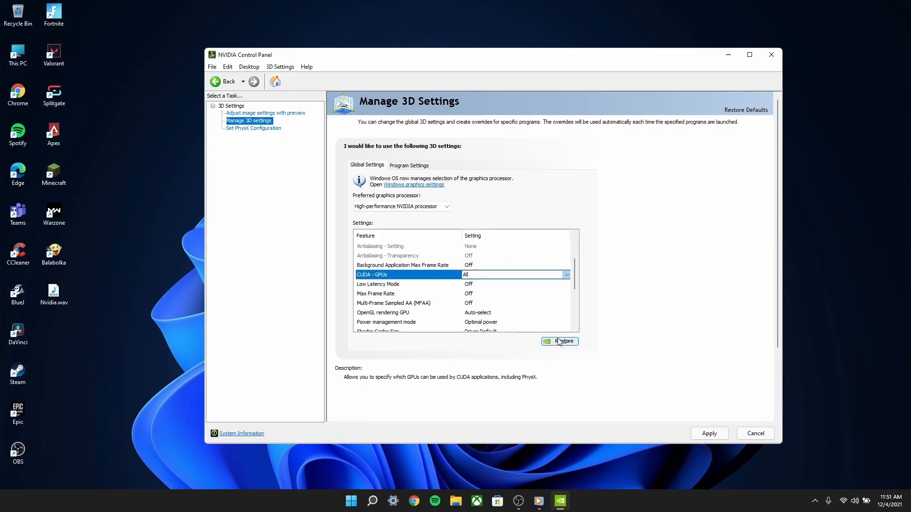
# - Set Low Latency Mode to Ultra and Max Frame Rate to Off
pyautogui.click(478, 286)
pyautogui.click(478, 286)
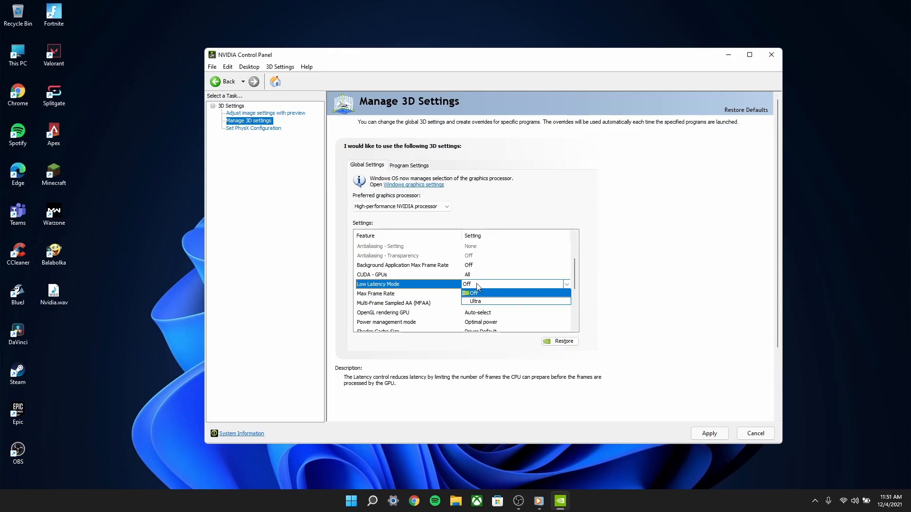
pyautogui.click(481, 307)
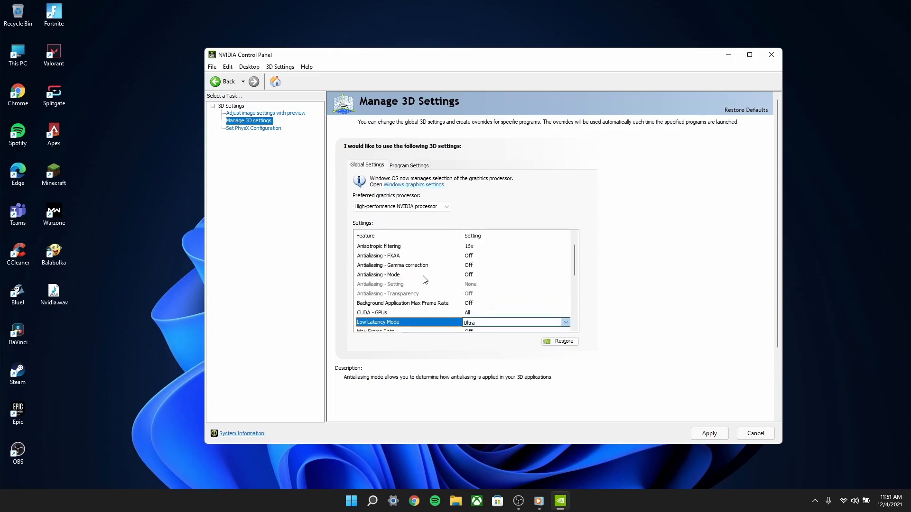
pyautogui.scroll(-2, 421, 281)
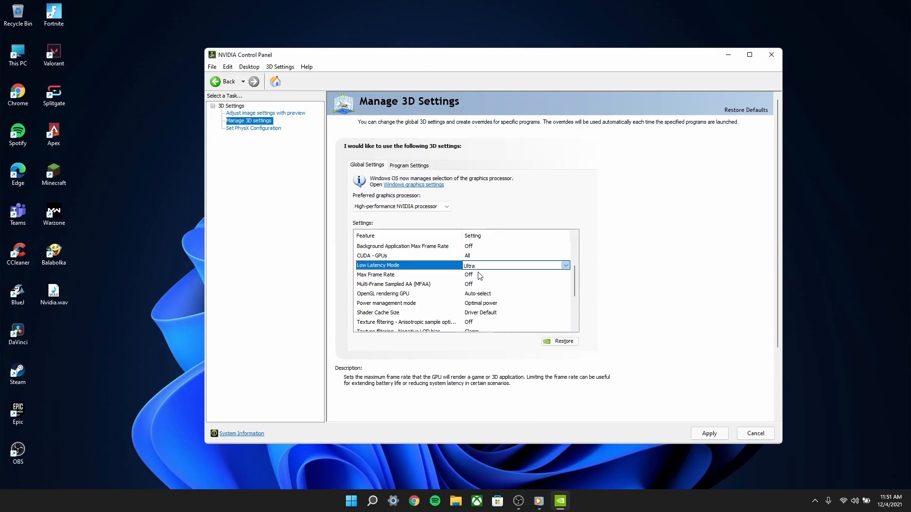
pyautogui.click(478, 275)
pyautogui.click(479, 275)
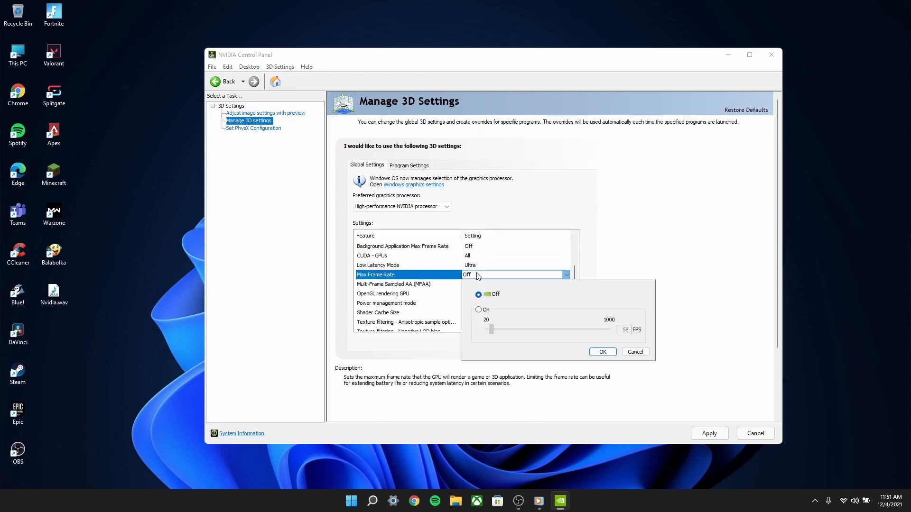
pyautogui.click(600, 351)
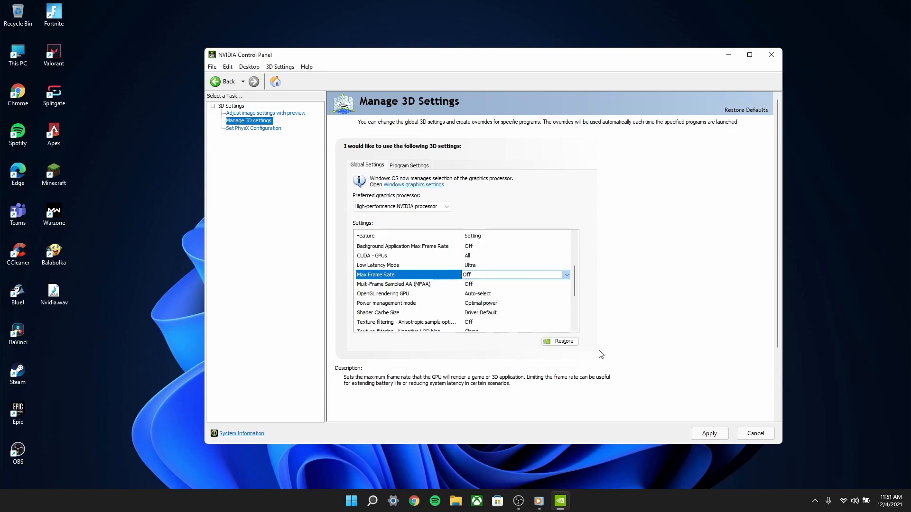
# - Set Multi-Frame Sampled AA (MFAA) to Off and the OpenGL rendering GPU to NVIDIA GeForce GTX 1650
pyautogui.click(469, 284)
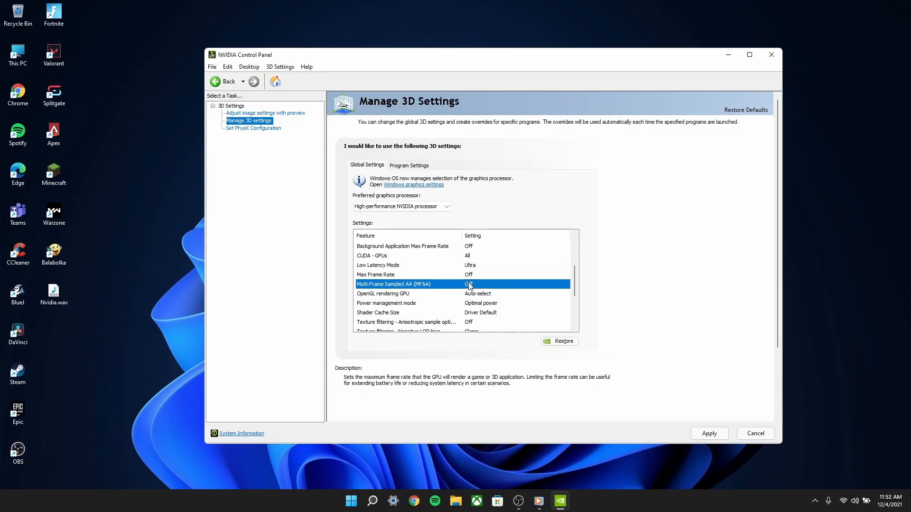
pyautogui.click(469, 284)
pyautogui.click(473, 293)
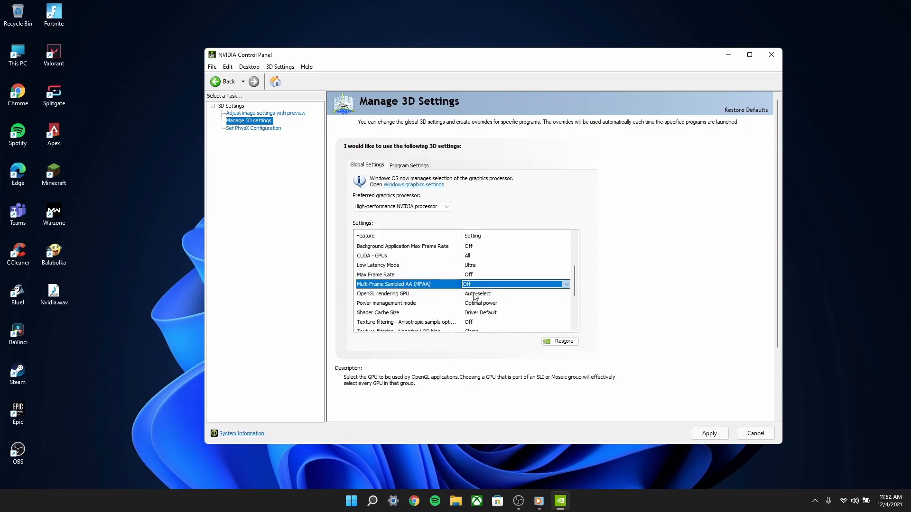
pyautogui.click(476, 295)
pyautogui.click(477, 294)
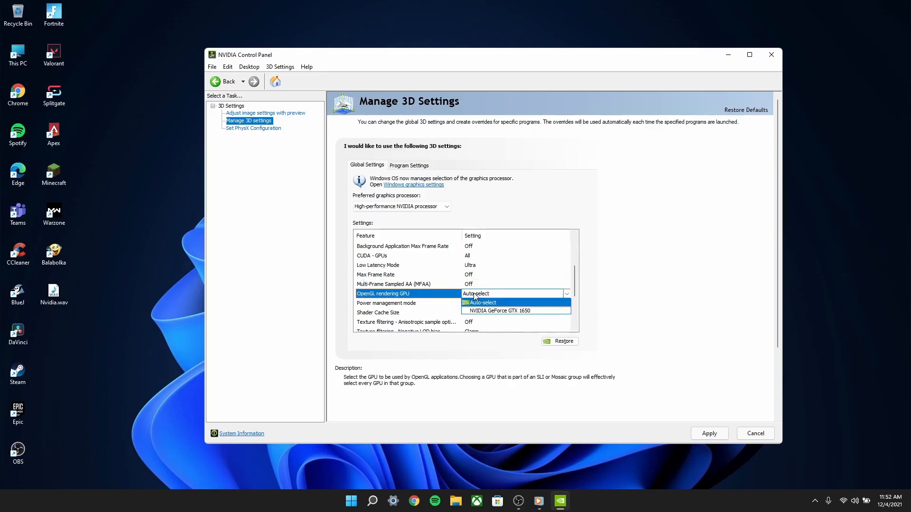
pyautogui.click(480, 311)
# - Set the Power management mode to Prefer maximum performance
pyautogui.scroll(-2, 398, 293)
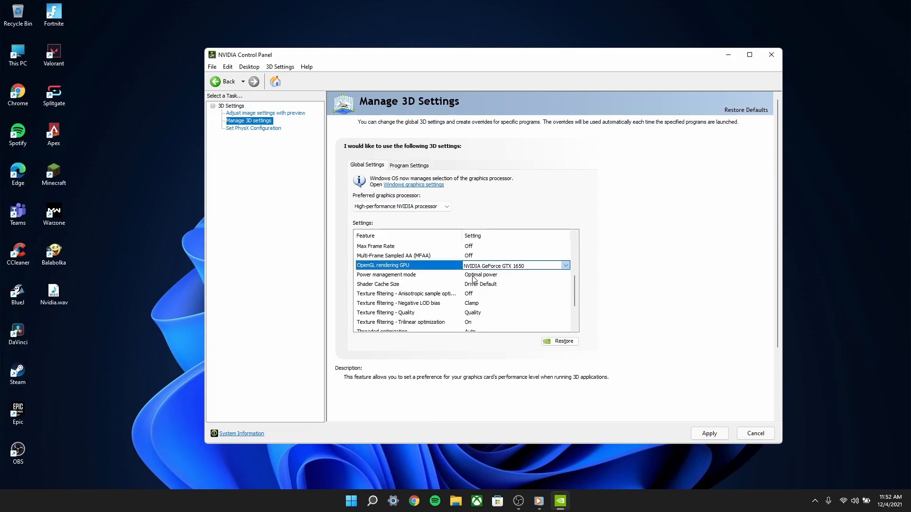
pyautogui.click(473, 279)
pyautogui.click(474, 277)
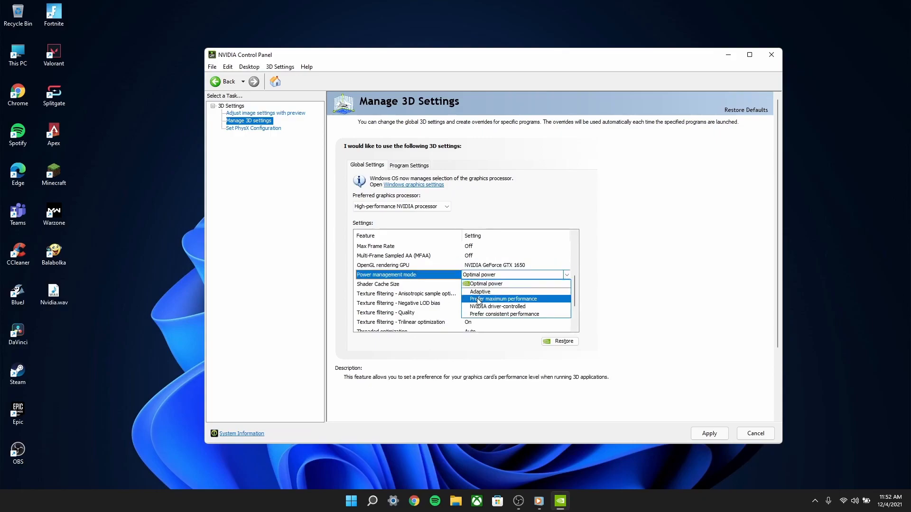
pyautogui.click(493, 299)
pyautogui.scroll(-2, 424, 289)
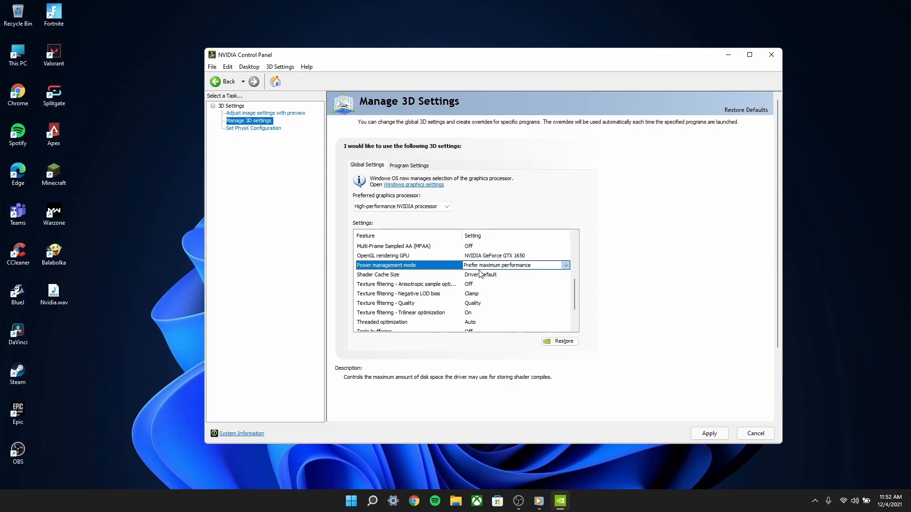
# - Set Shader Cache Size to 1 GB and Texture filtering - Quality to High performance
pyautogui.click(481, 280)
pyautogui.click(481, 278)
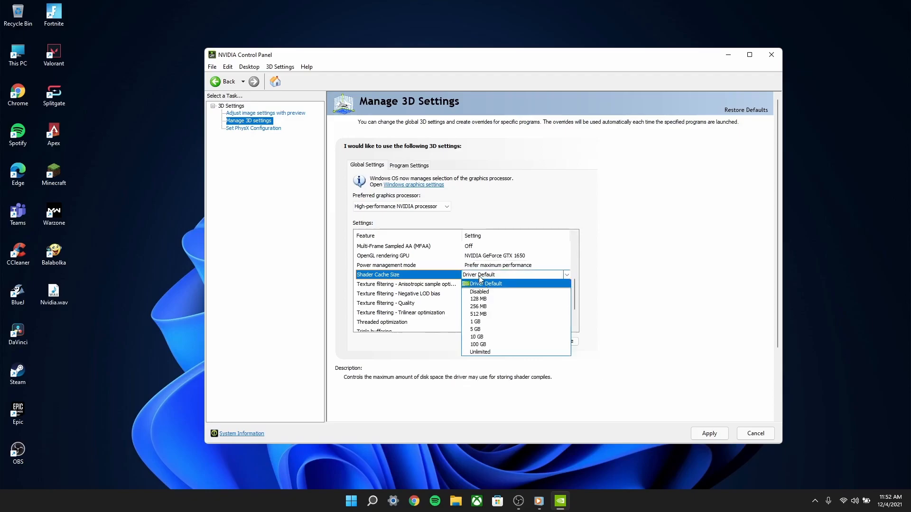
pyautogui.click(483, 324)
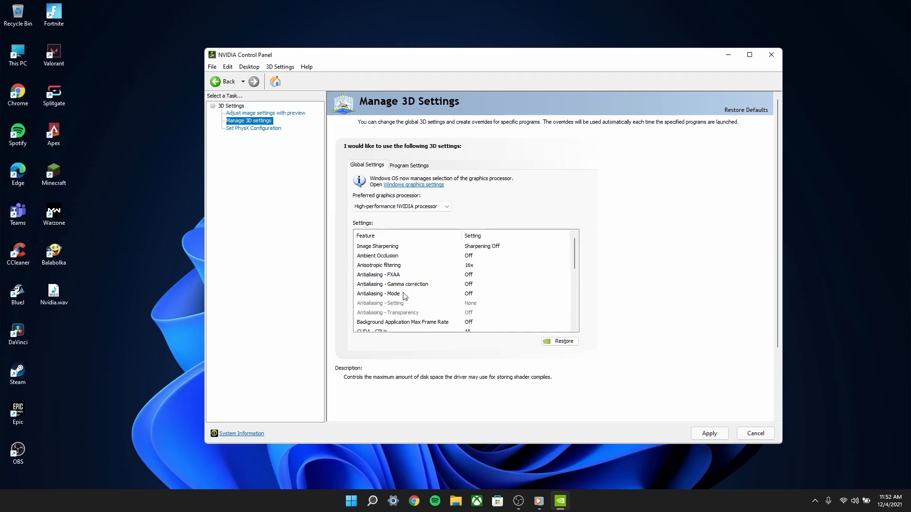
pyautogui.scroll(-2, 404, 292)
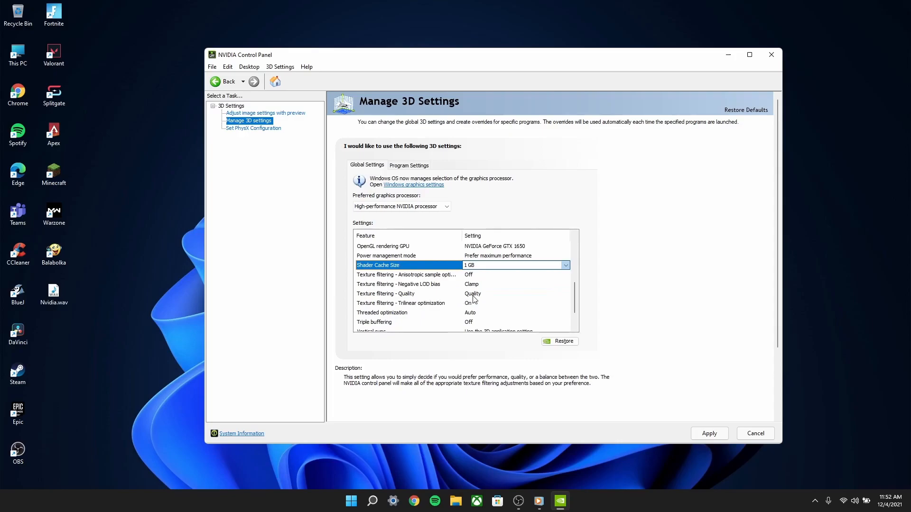
pyautogui.click(473, 298)
pyautogui.click(473, 297)
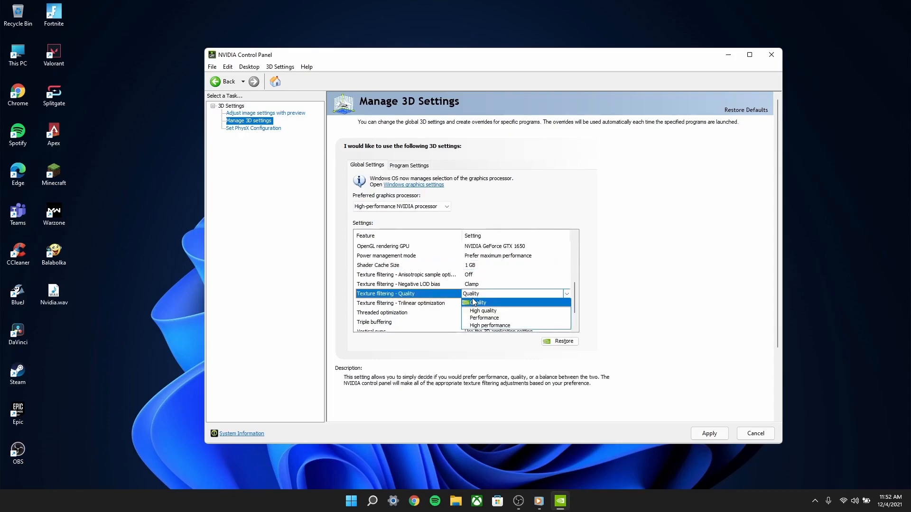
pyautogui.click(477, 327)
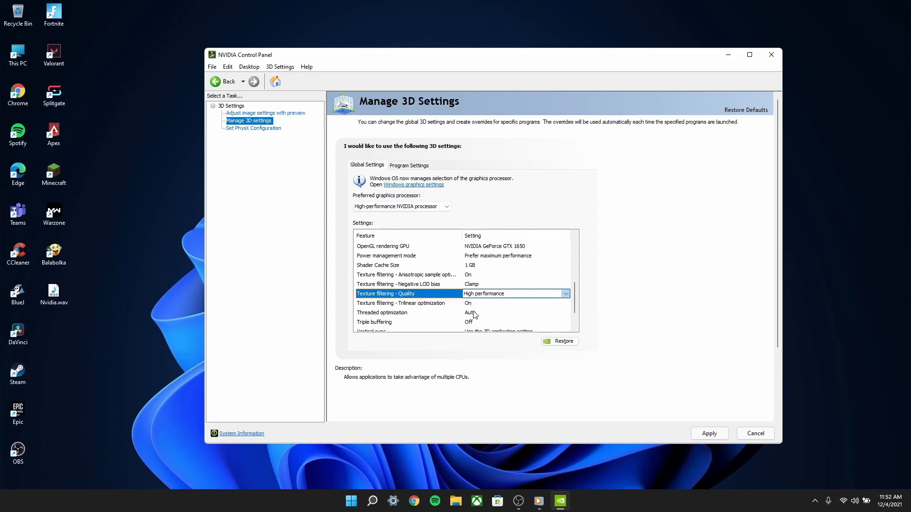
# - Set Threaded optimization to On and Vertical sync to Off
pyautogui.click(473, 313)
pyautogui.click(474, 314)
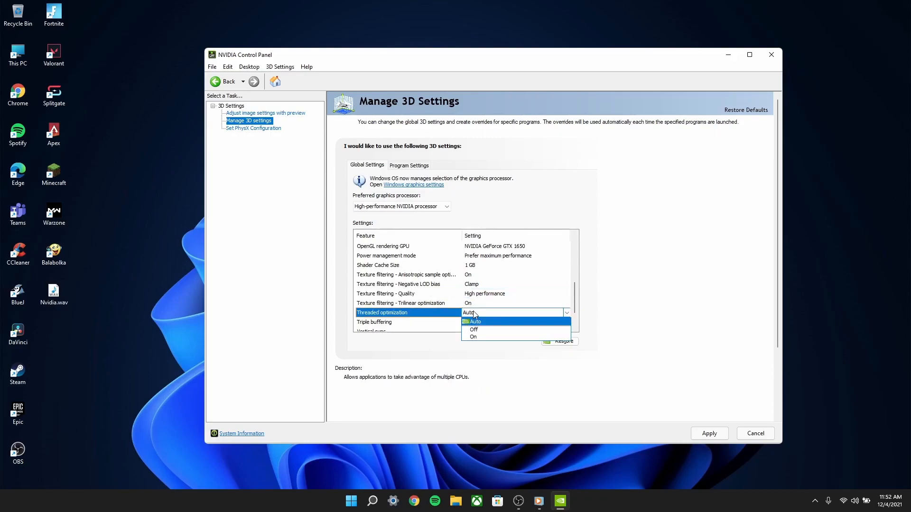
pyautogui.click(474, 336)
pyautogui.scroll(-2, 435, 308)
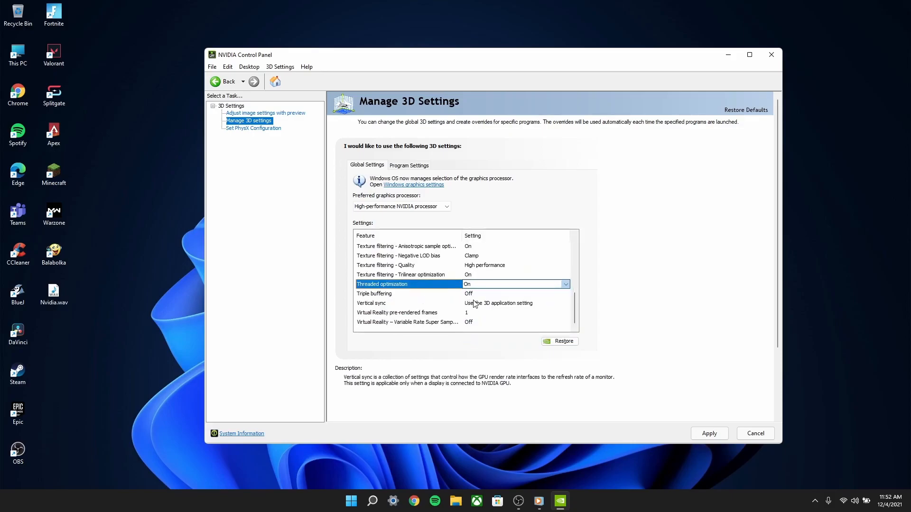
pyautogui.click(473, 304)
pyautogui.click(473, 303)
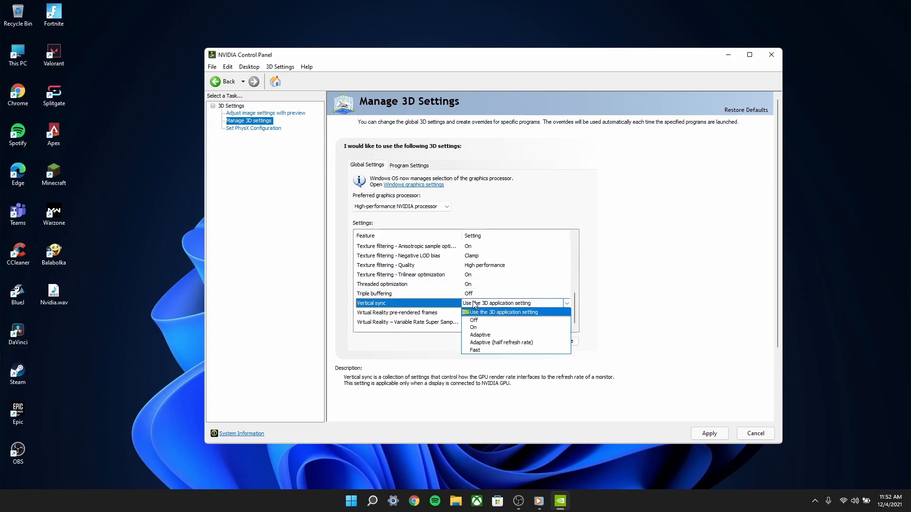
pyautogui.click(474, 319)
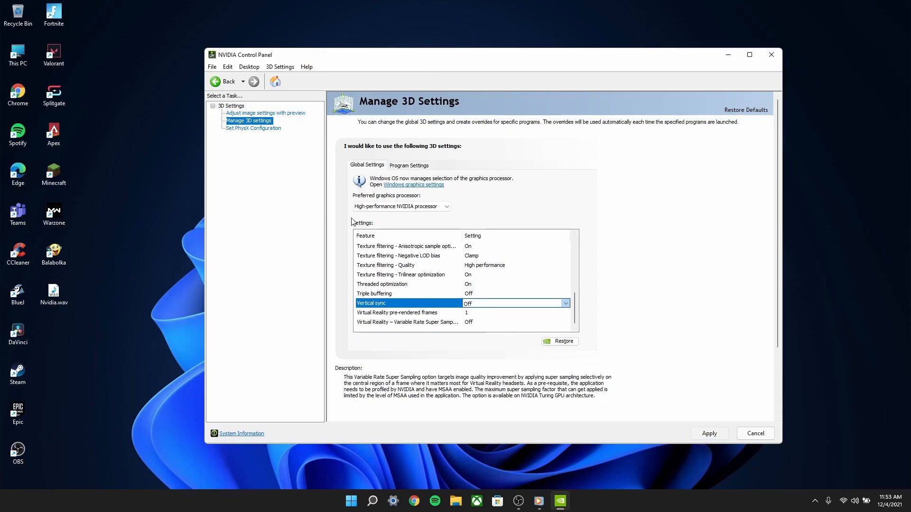
# - Apply NVIDIA GeForce GTX 1650 as the PhysX processor and close the control panel
pyautogui.click(273, 130)
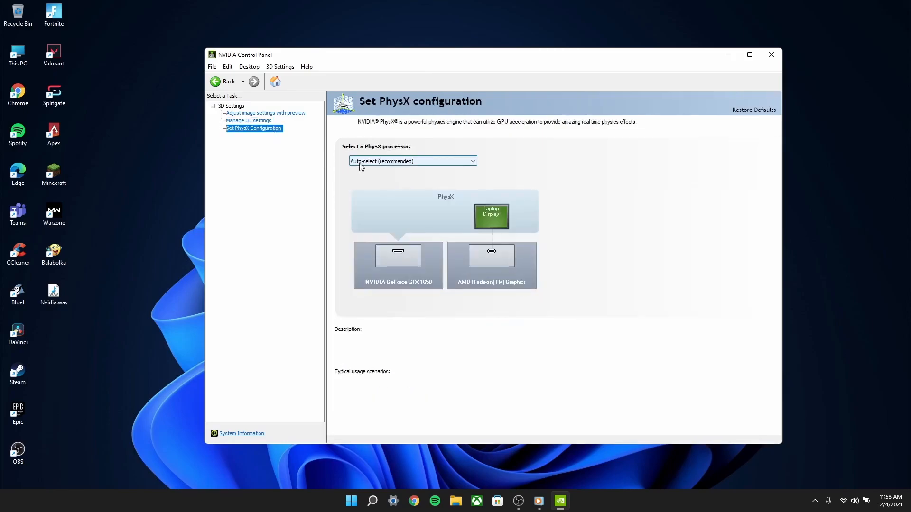
pyautogui.click(375, 163)
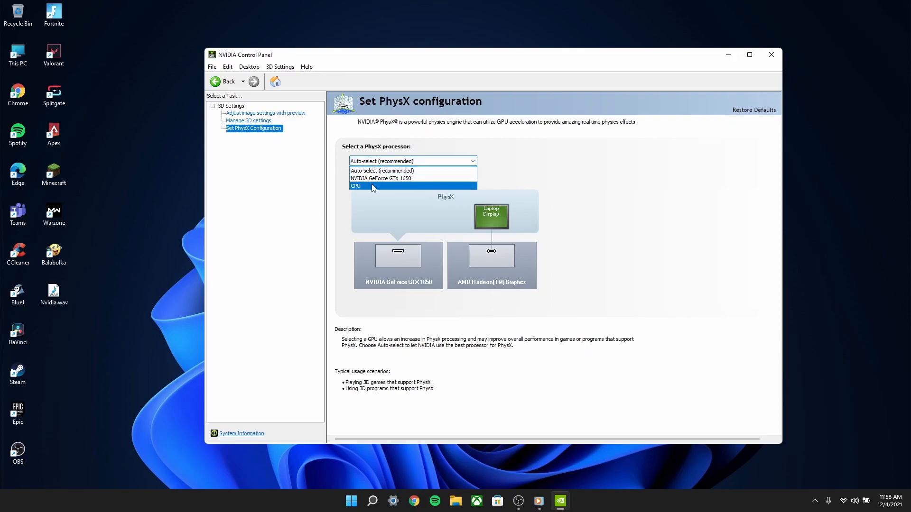
pyautogui.click(372, 178)
pyautogui.click(709, 433)
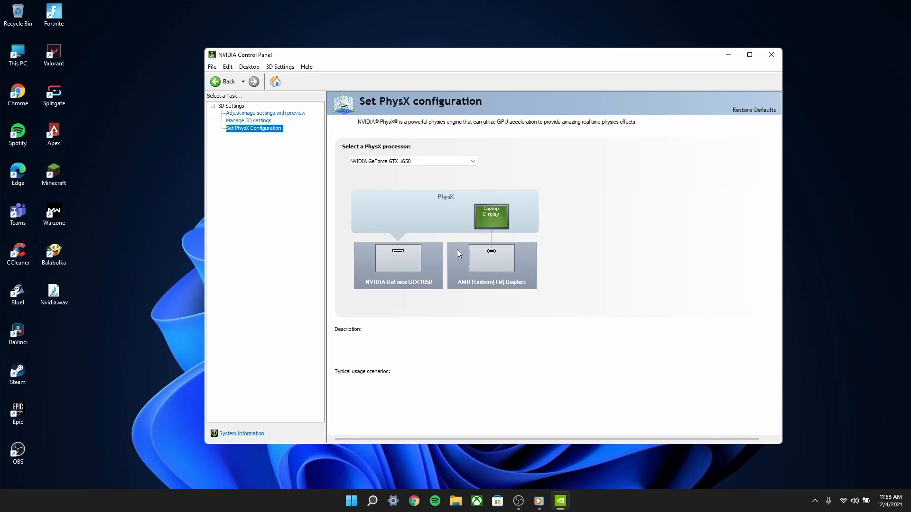
pyautogui.click(775, 52)
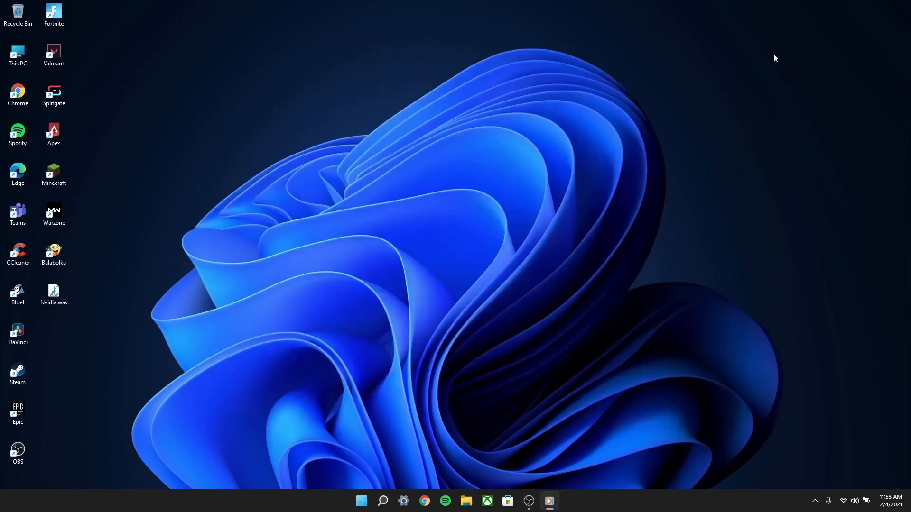